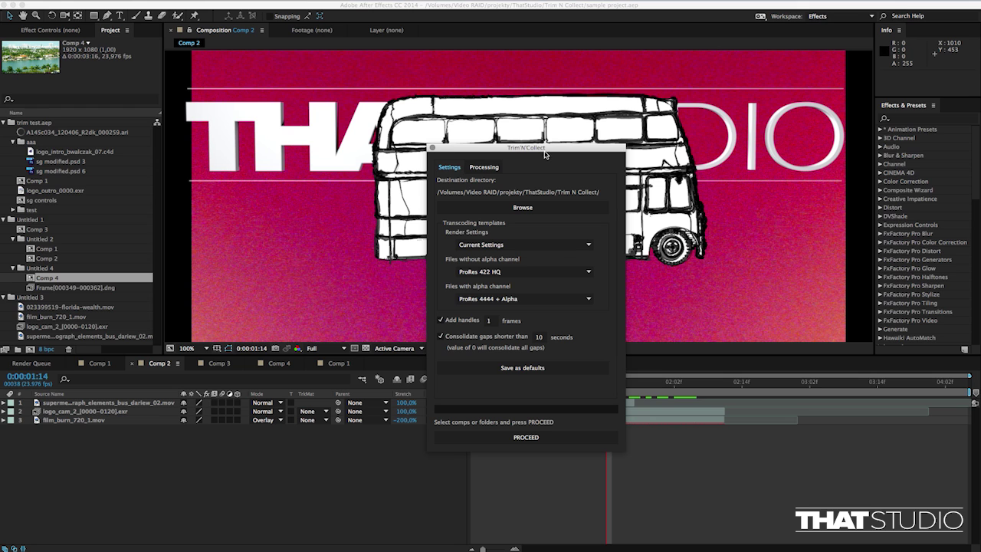
Inspect the details of the ARRI raw, DNG, logo_cam_2 EXR, film_burn and florida-wealth footage.
{"action": "left_click_drag", "start_coordinate": [546, 153], "coordinate": [539, 152]}
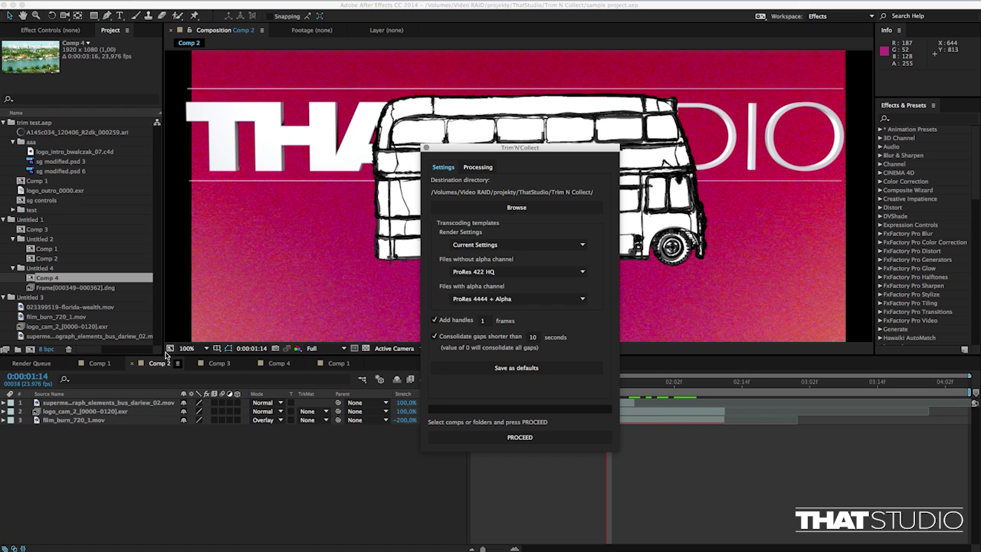
{"action": "left_click", "coordinate": [106, 133]}
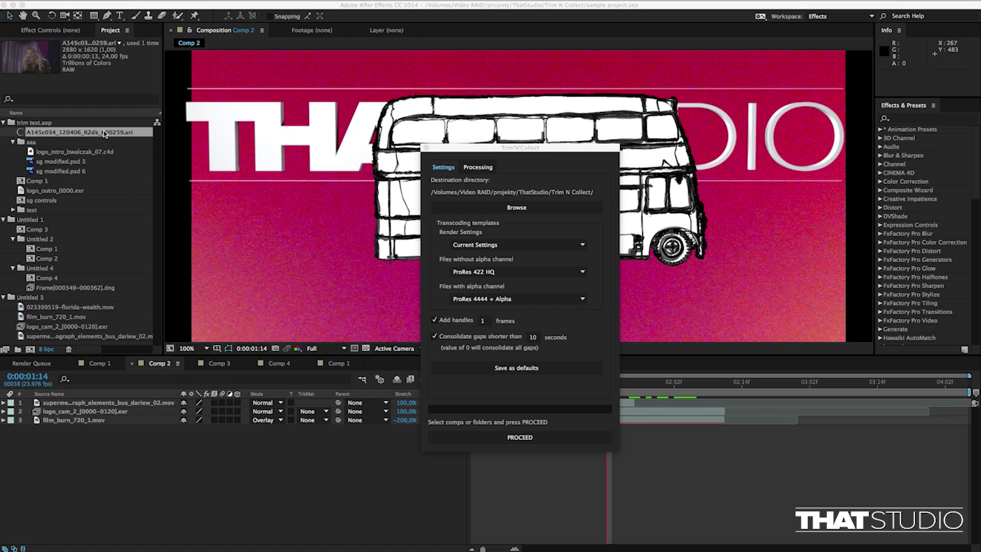
{"action": "left_click", "coordinate": [98, 288]}
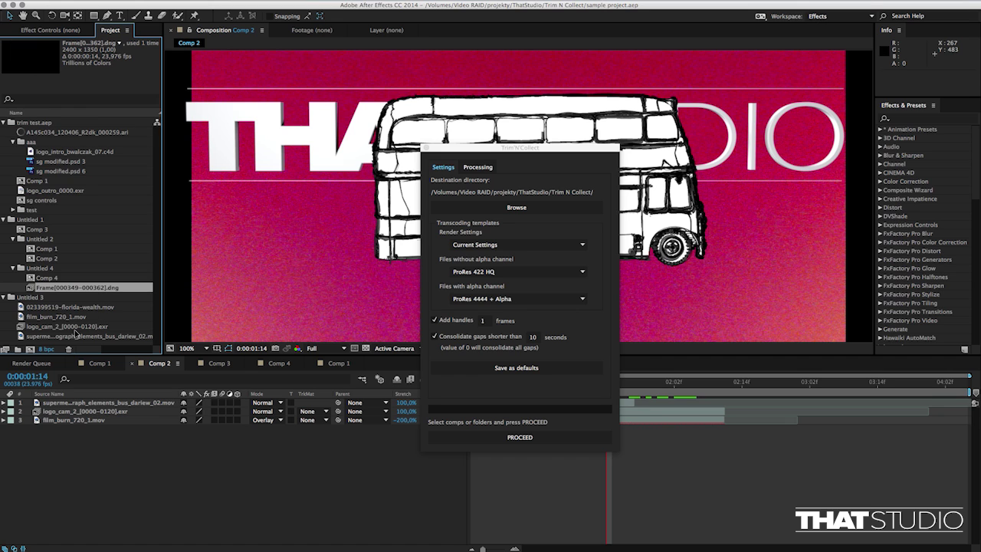
{"action": "left_click", "coordinate": [74, 327]}
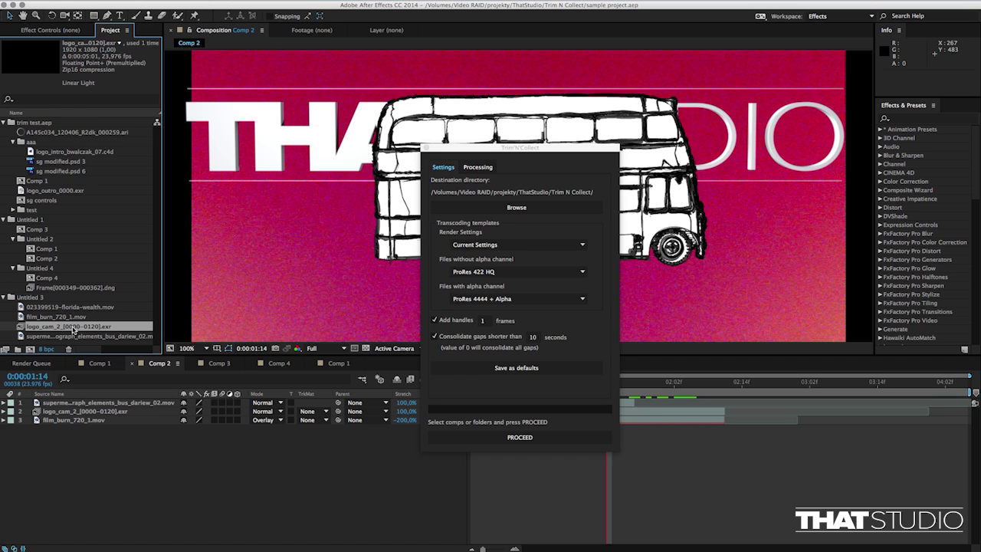
{"action": "left_click", "coordinate": [64, 317]}
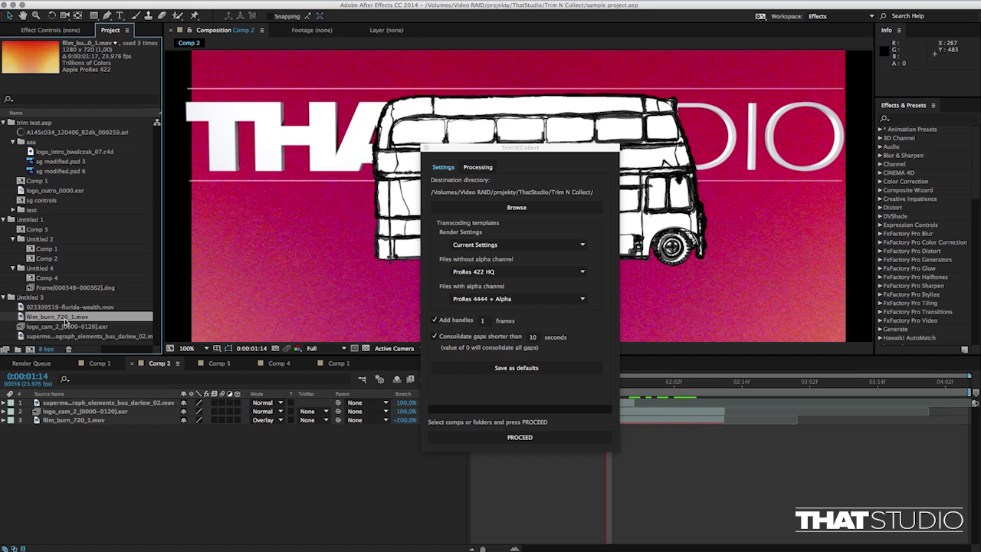
{"action": "left_click", "coordinate": [67, 307]}
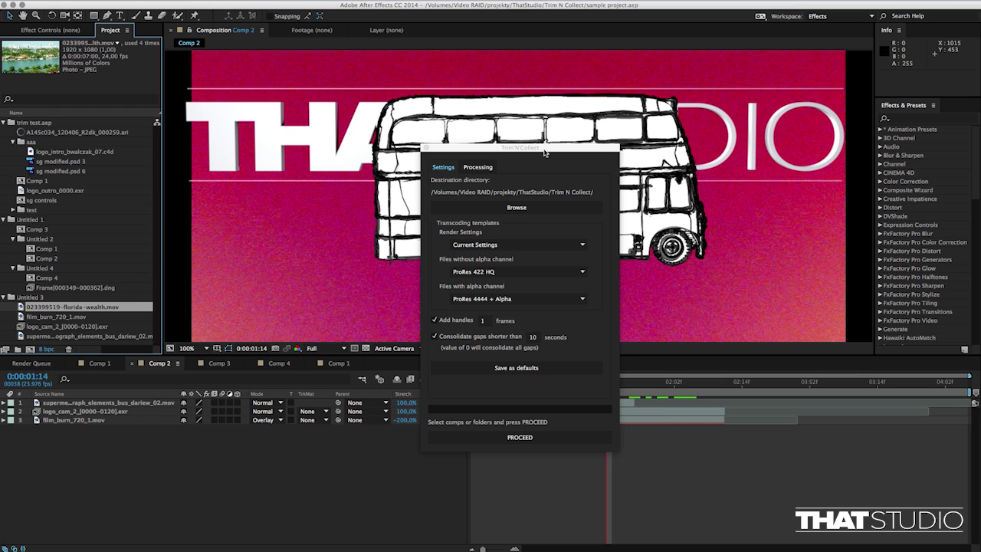
Point the destination directory to the archive folder inside Trim N Collect.
{"action": "left_click_drag", "start_coordinate": [519, 154], "coordinate": [507, 155]}
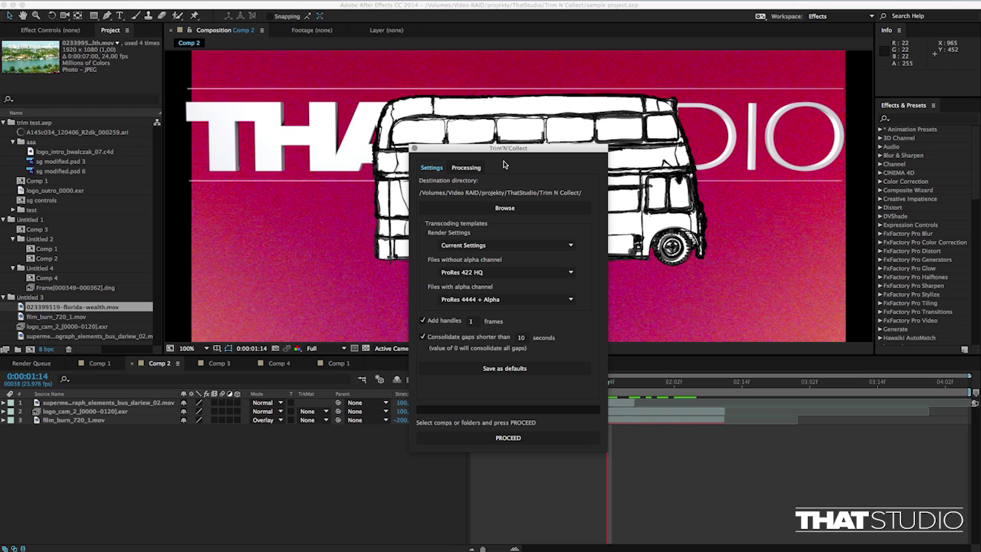
{"action": "left_click", "coordinate": [509, 211]}
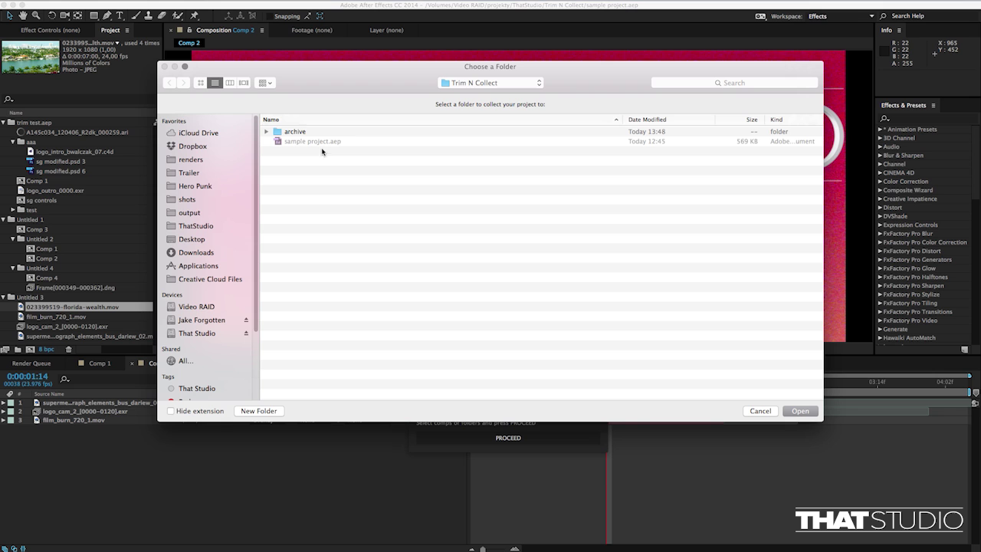
{"action": "double_click", "coordinate": [298, 134]}
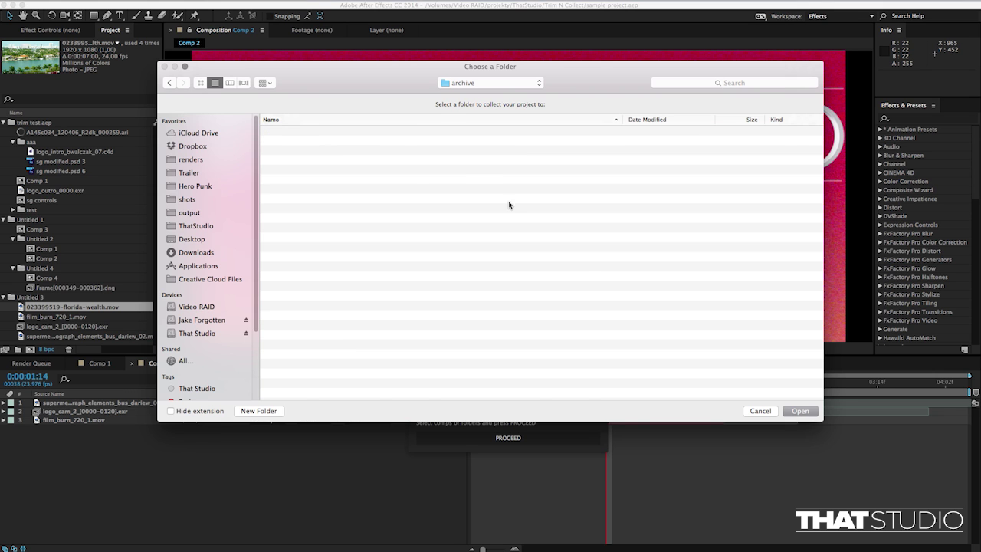
{"action": "left_click", "coordinate": [799, 411]}
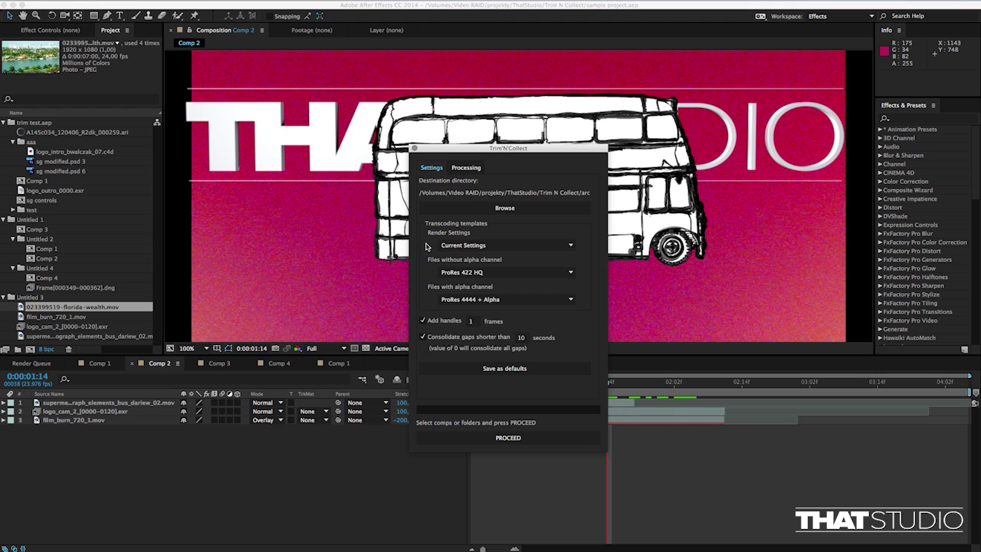
Choose Best Settings 32-bit as the render settings template for transcoding.
{"action": "left_click", "coordinate": [536, 247]}
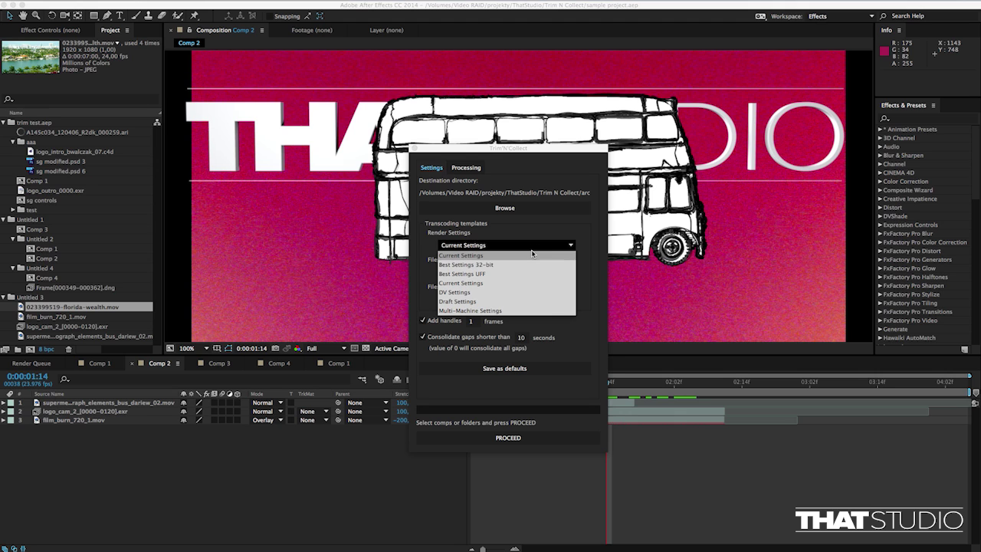
{"action": "left_click", "coordinate": [464, 266]}
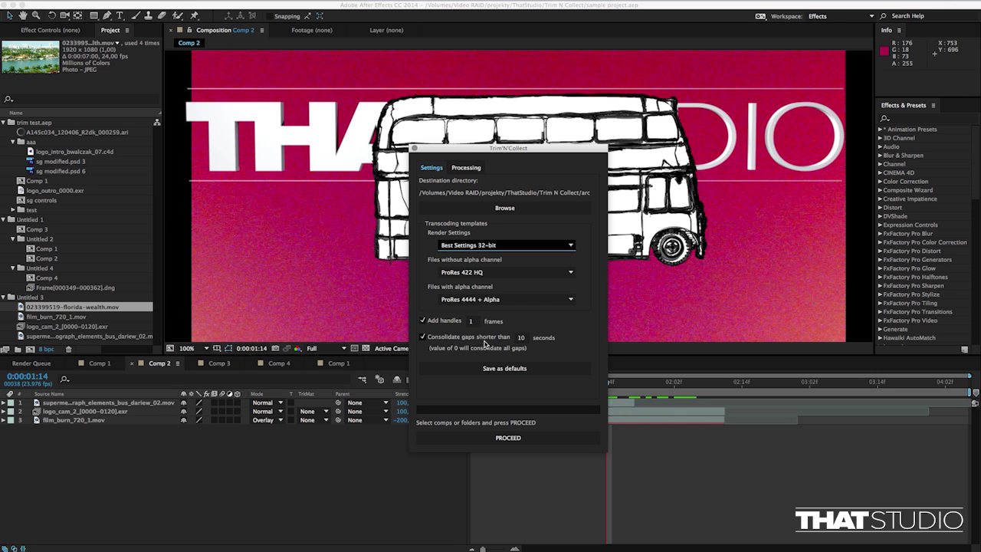
Set the consolidate-gaps threshold to 0 seconds and save the settings as defaults.
{"action": "double_click", "coordinate": [520, 338]}
{"action": "type", "text": "0"}
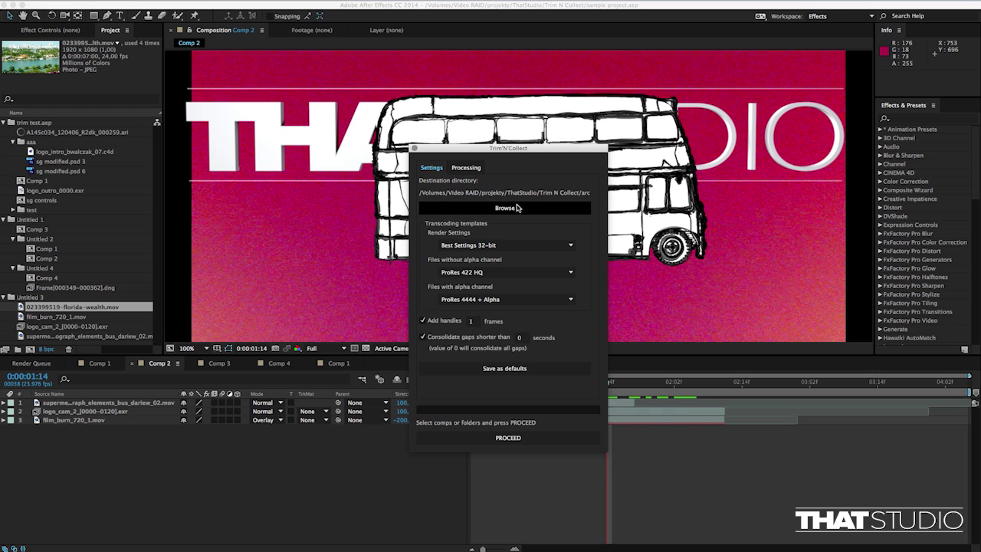
{"action": "left_click", "coordinate": [494, 370]}
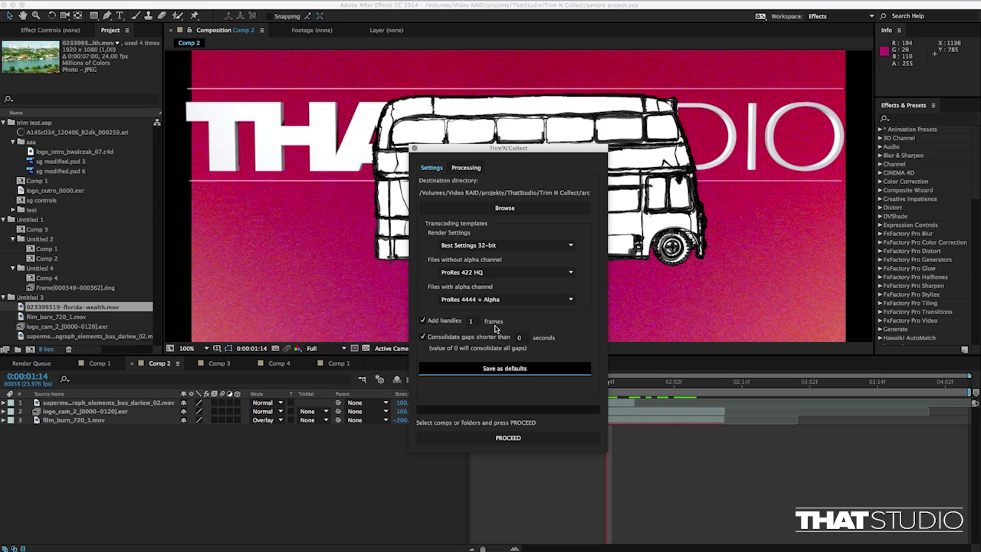
Switch the Trim'N'Collect dialog to its Processing tab.
{"action": "left_click", "coordinate": [467, 169]}
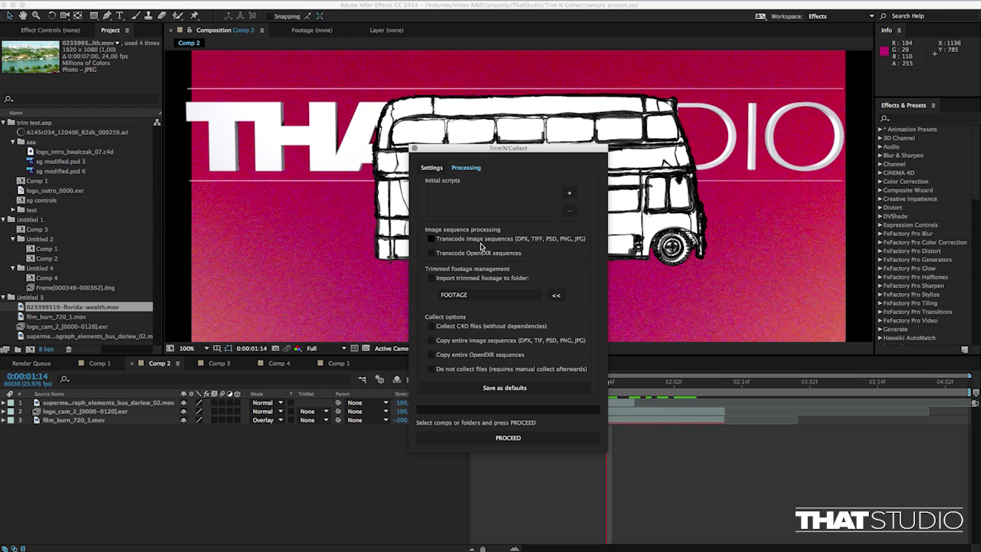
Toggle the sequence transcode checkboxes, ending with Transcode OpenEXR sequences enabled.
{"action": "left_click", "coordinate": [432, 239]}
{"action": "left_click", "coordinate": [432, 253]}
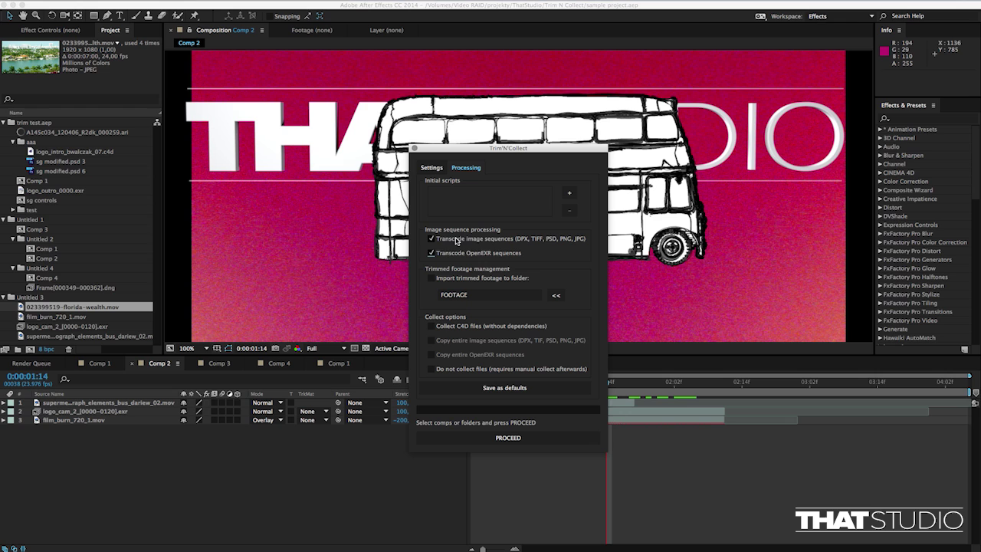
{"action": "left_click", "coordinate": [432, 239]}
{"action": "left_click", "coordinate": [432, 253]}
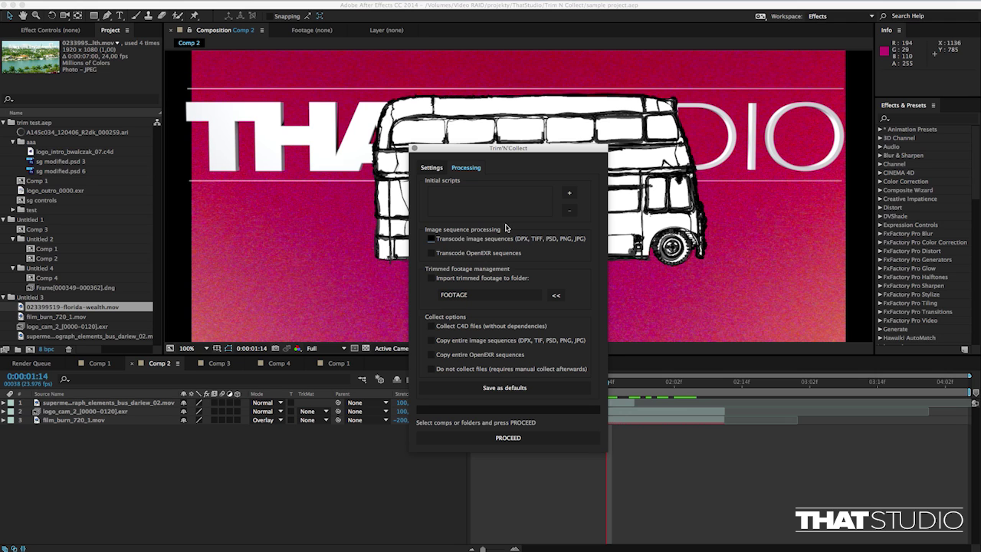
{"action": "left_click", "coordinate": [477, 253]}
{"action": "left_click", "coordinate": [501, 254]}
{"action": "left_click", "coordinate": [491, 263]}
{"action": "left_click", "coordinate": [433, 255]}
Try importing trimmed footage into the Untitled 2 folder, then uncheck 'Import trimmed footage to folder'.
{"action": "left_click", "coordinate": [430, 277]}
{"action": "left_click", "coordinate": [50, 239]}
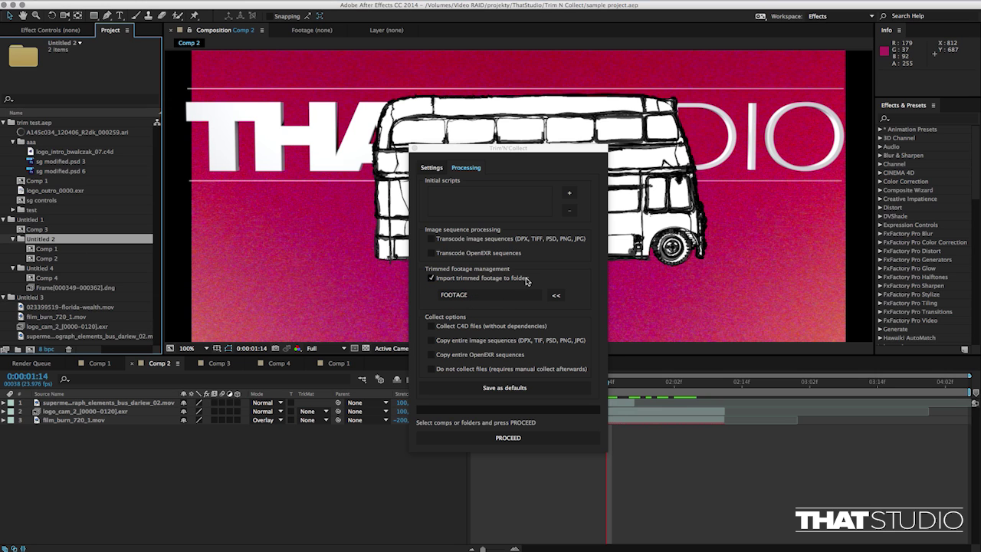
{"action": "left_click", "coordinate": [556, 295]}
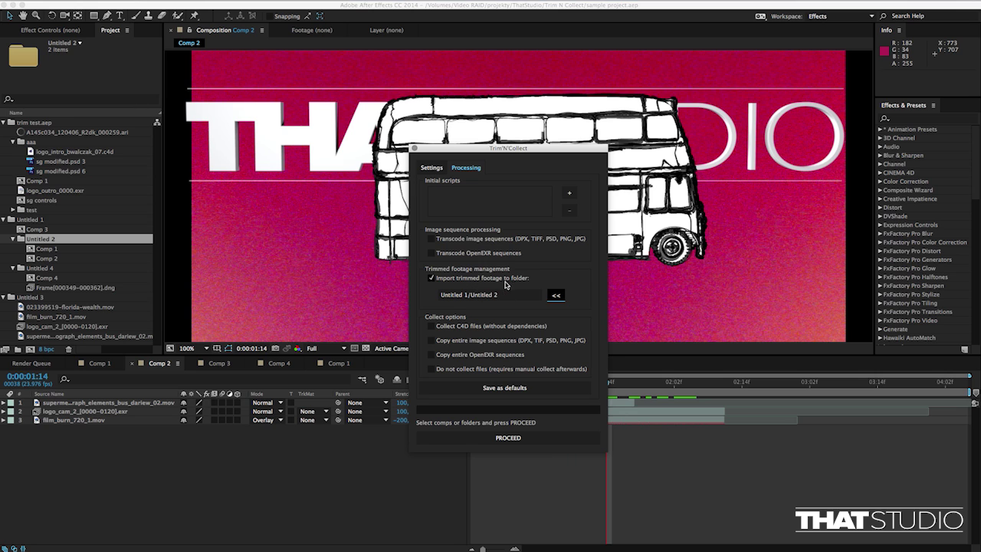
{"action": "left_click", "coordinate": [430, 278]}
{"action": "left_click", "coordinate": [431, 327]}
{"action": "left_click", "coordinate": [60, 152]}
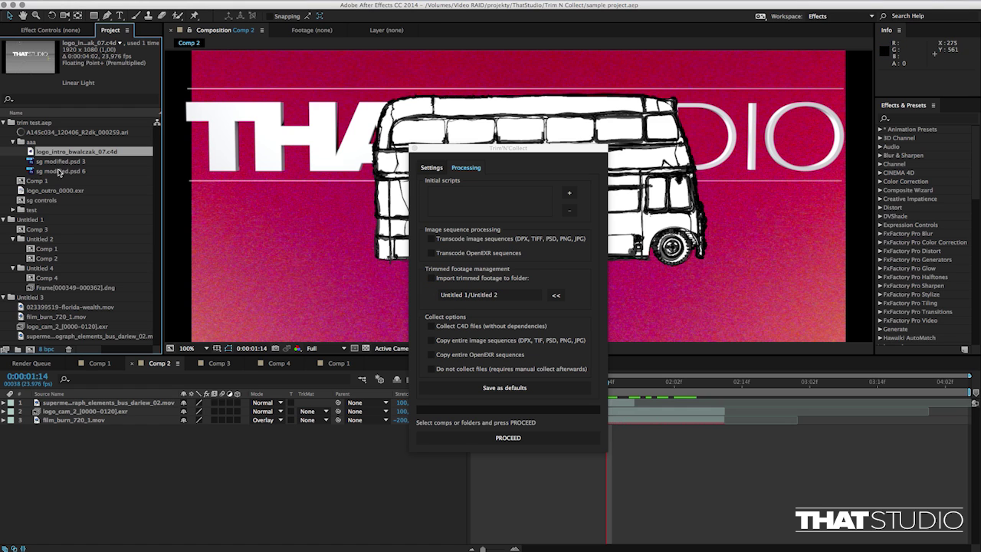
{"action": "left_click", "coordinate": [86, 1]}
{"action": "mouse_move", "coordinate": [138, 234]}
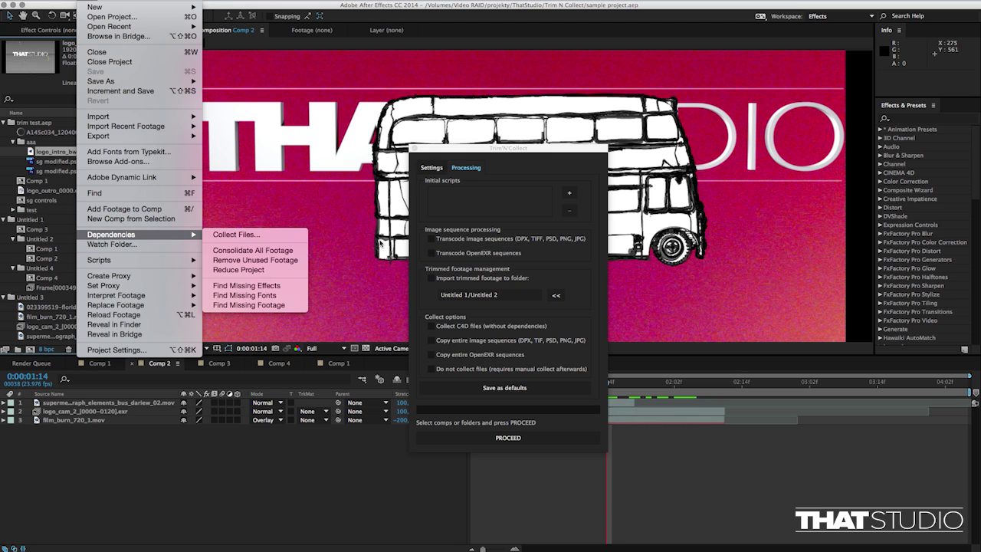
{"action": "left_click", "coordinate": [460, 282]}
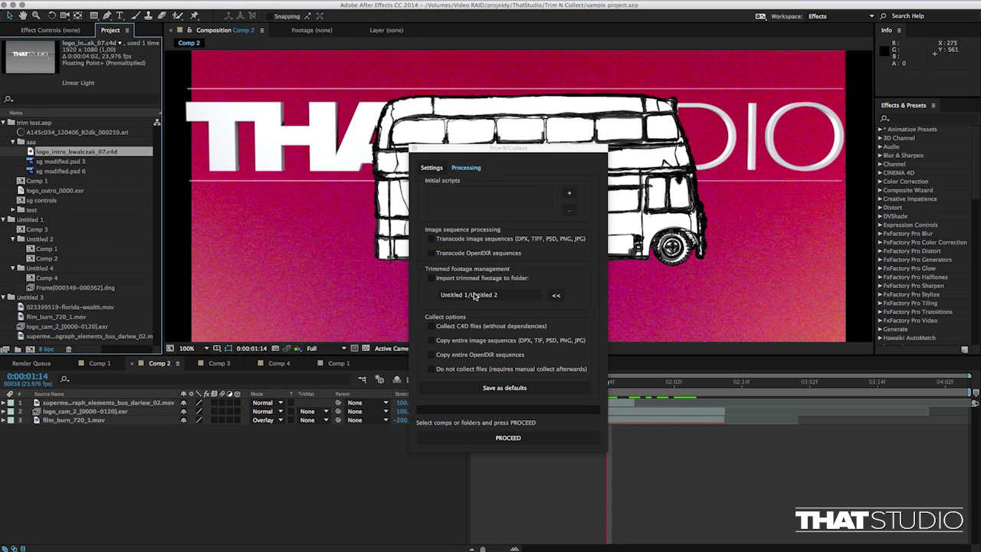
Enable 'Collect C4D files' and 'Do not collect files', then check File > Dependencies > Collect Files.
{"action": "left_click", "coordinate": [432, 327]}
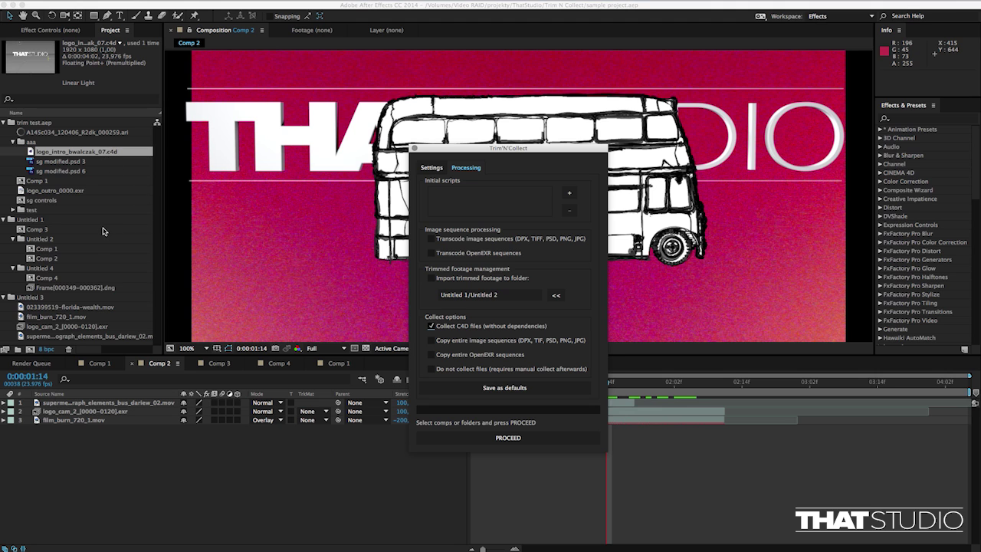
{"action": "left_click", "coordinate": [432, 369]}
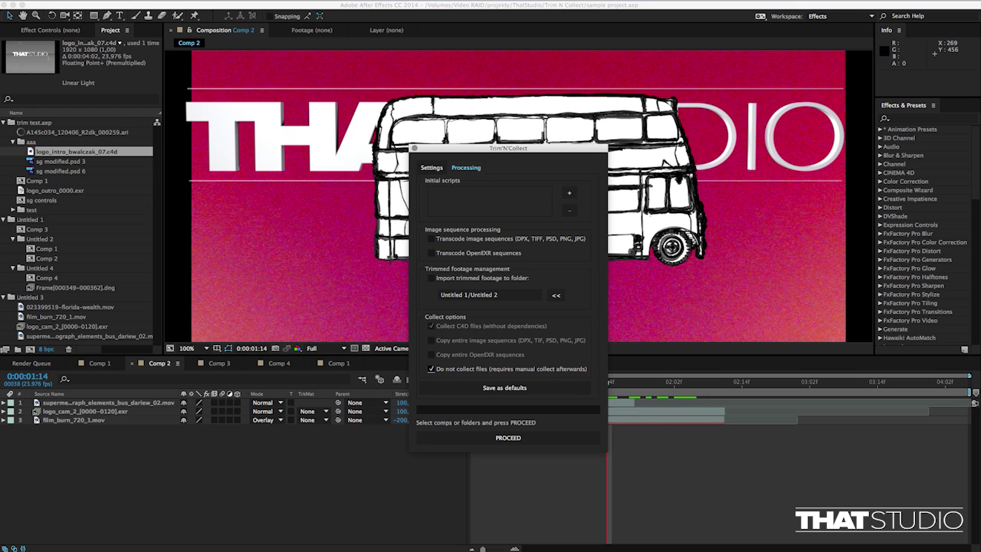
{"action": "left_click", "coordinate": [90, 0]}
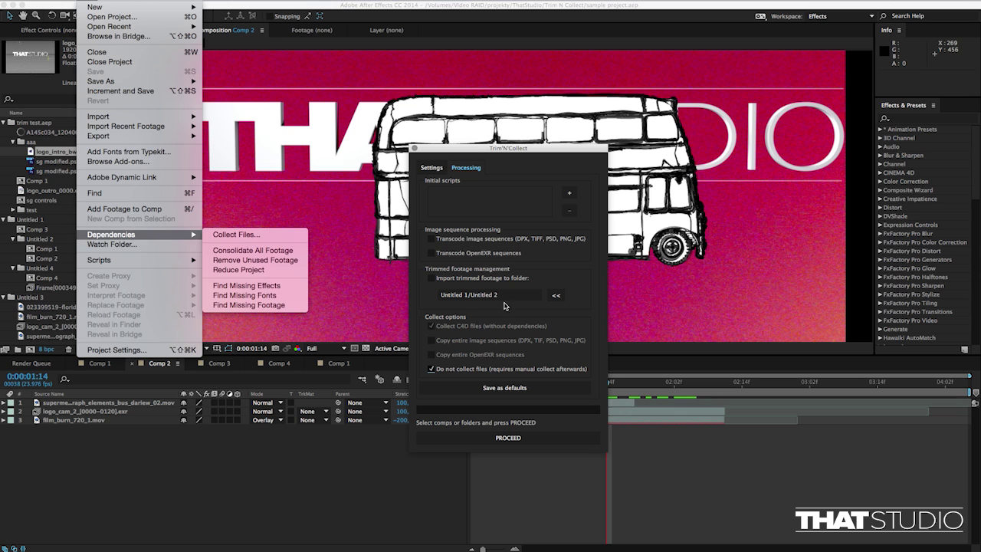
{"action": "left_click", "coordinate": [525, 345]}
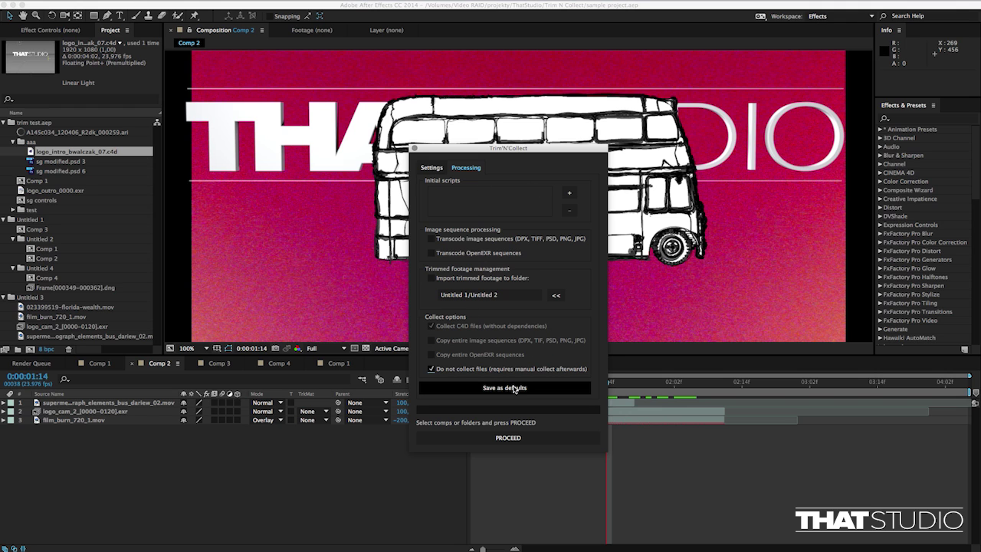
Run Trim'N'Collect with PROCEED and acknowledge the 'DNG files detected' warning.
{"action": "left_click", "coordinate": [507, 439]}
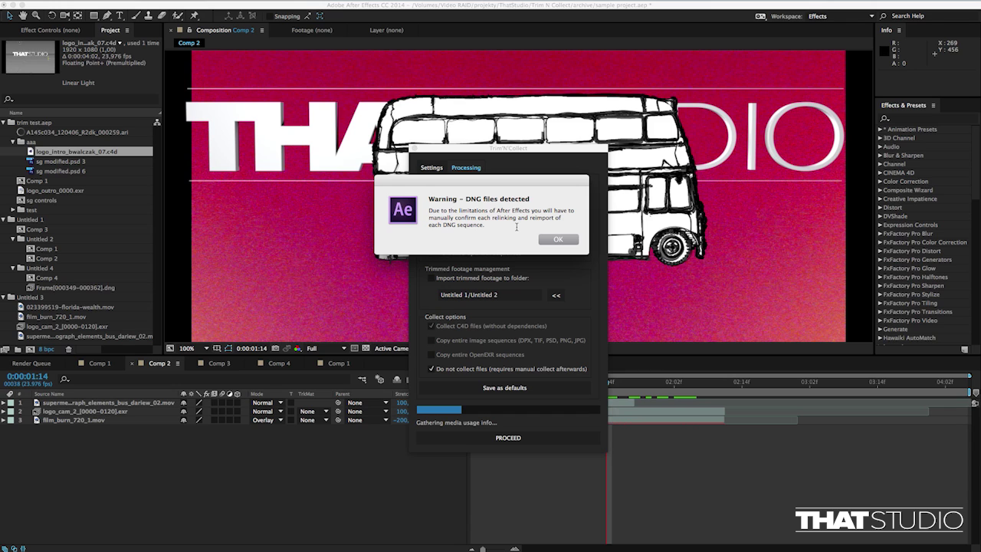
{"action": "left_click", "coordinate": [558, 240]}
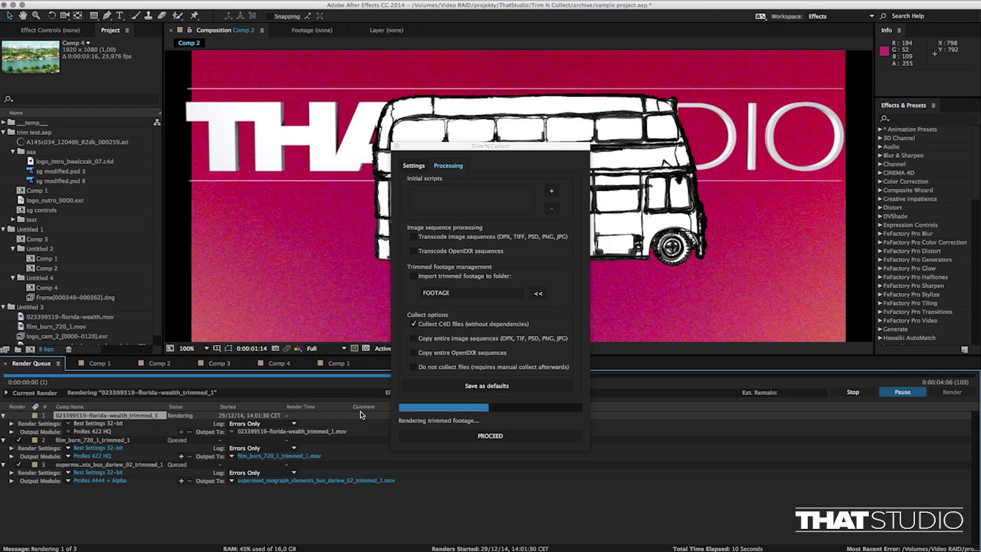
Confirm the Camera Raw import for the DNG frames while the trimmed clips render.
{"action": "left_click_drag", "start_coordinate": [507, 147], "coordinate": [502, 159]}
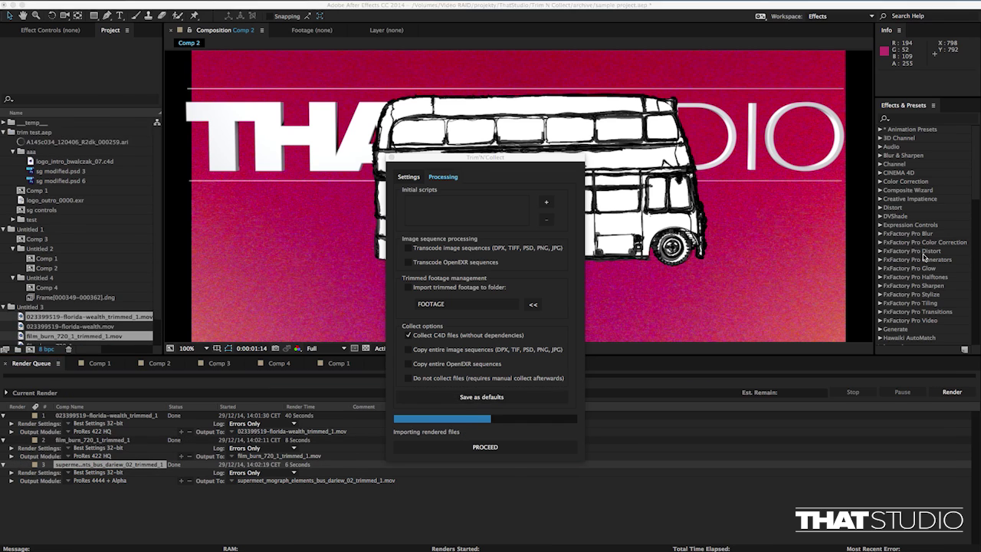
{"action": "key", "text": "Return"}
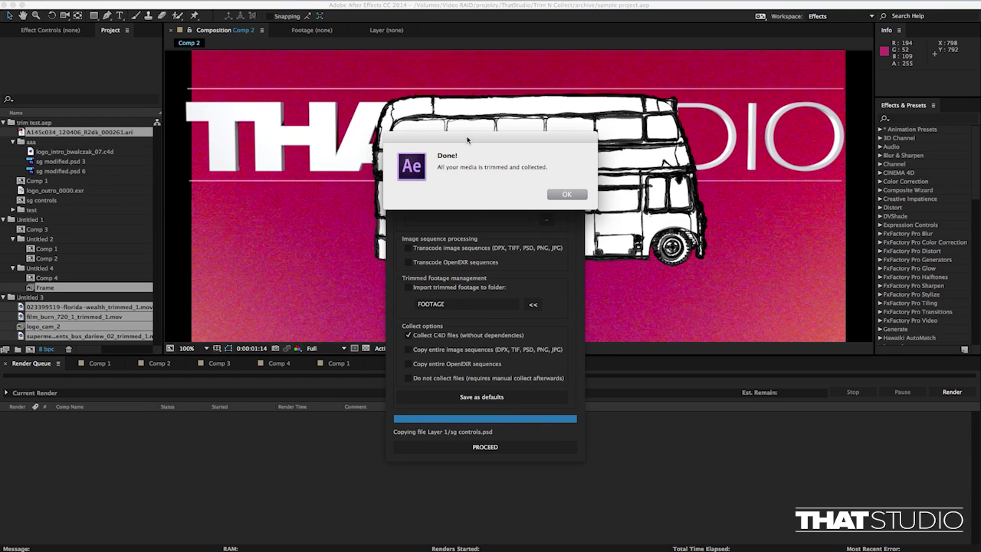
Dismiss the Done alert, then expand and collapse the (Footage) and Logs folders in archive.
{"action": "left_click", "coordinate": [564, 196]}
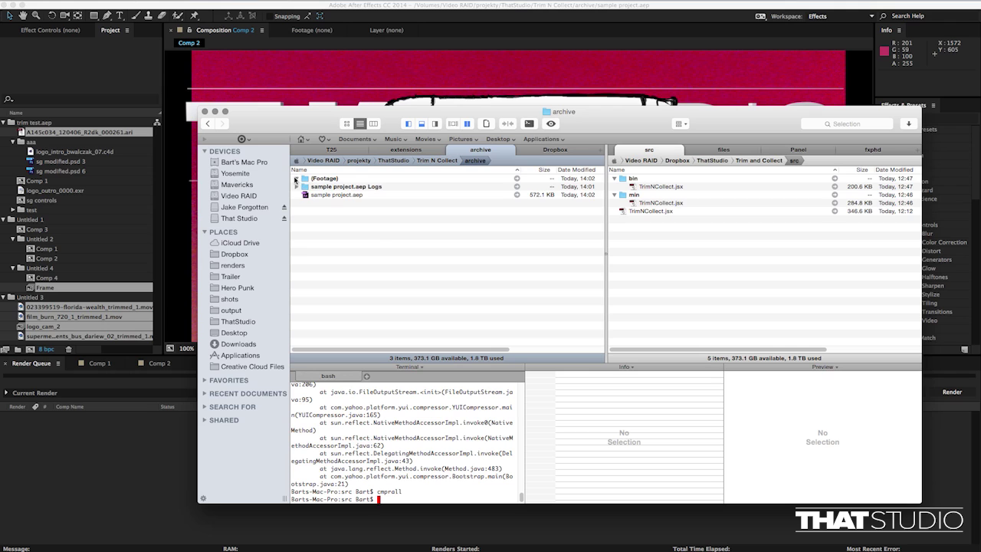
{"action": "left_click", "coordinate": [296, 179]}
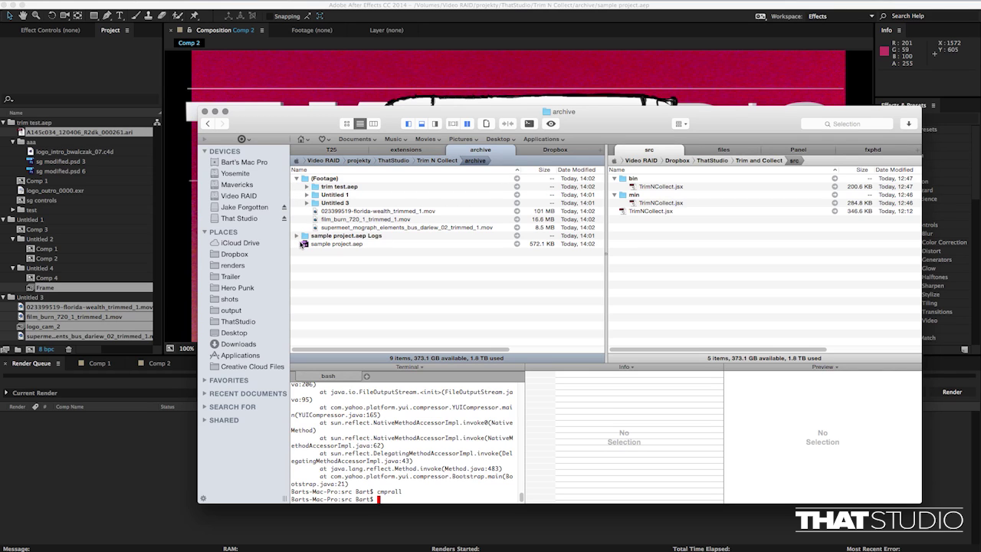
{"action": "left_click", "coordinate": [298, 235]}
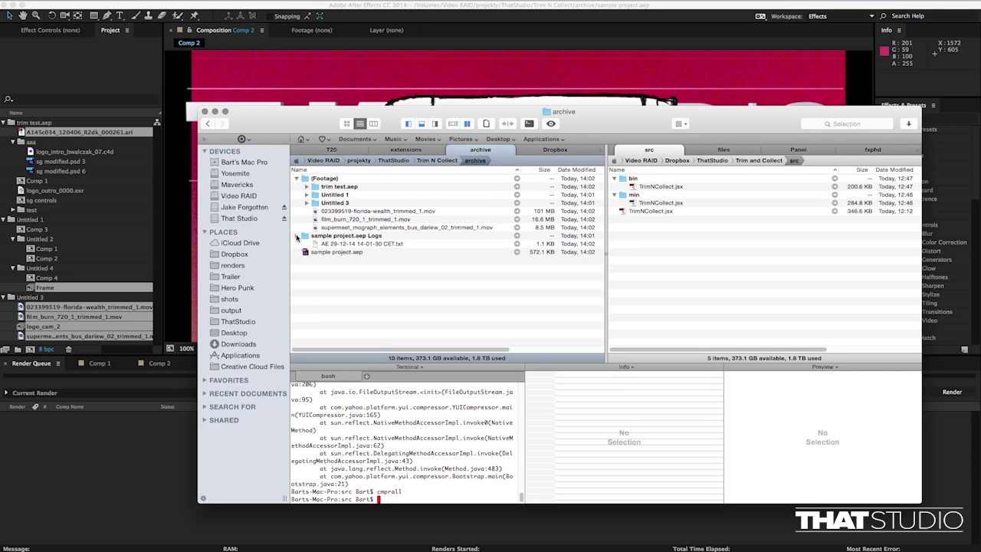
{"action": "left_click", "coordinate": [297, 236]}
{"action": "left_click", "coordinate": [297, 177]}
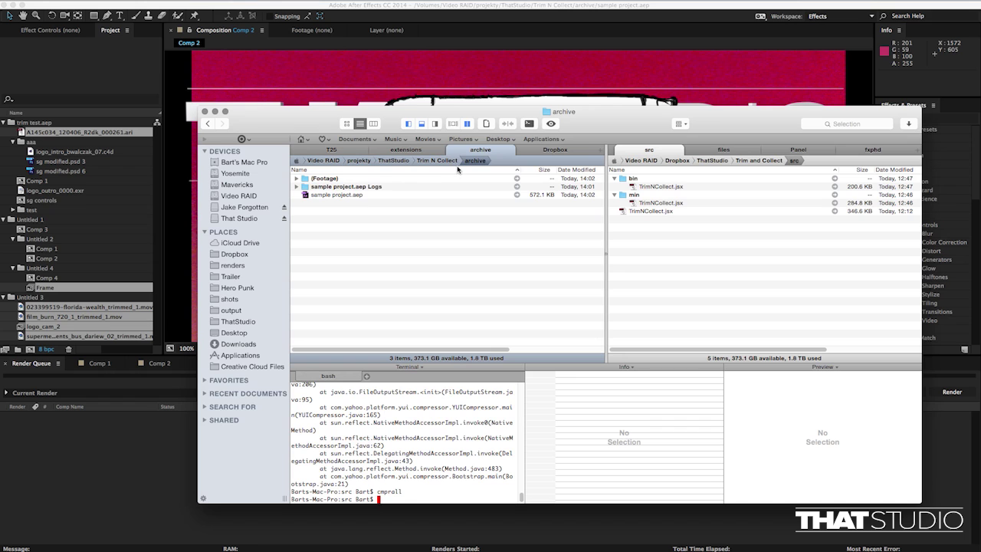
{"action": "key", "text": "super+Tab"}
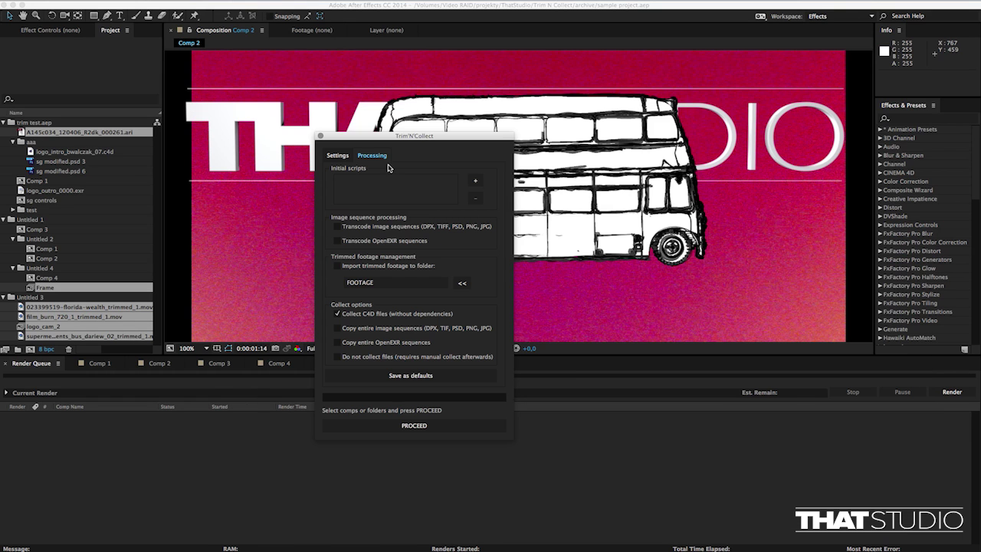
{"action": "left_click_drag", "start_coordinate": [399, 141], "coordinate": [407, 142]}
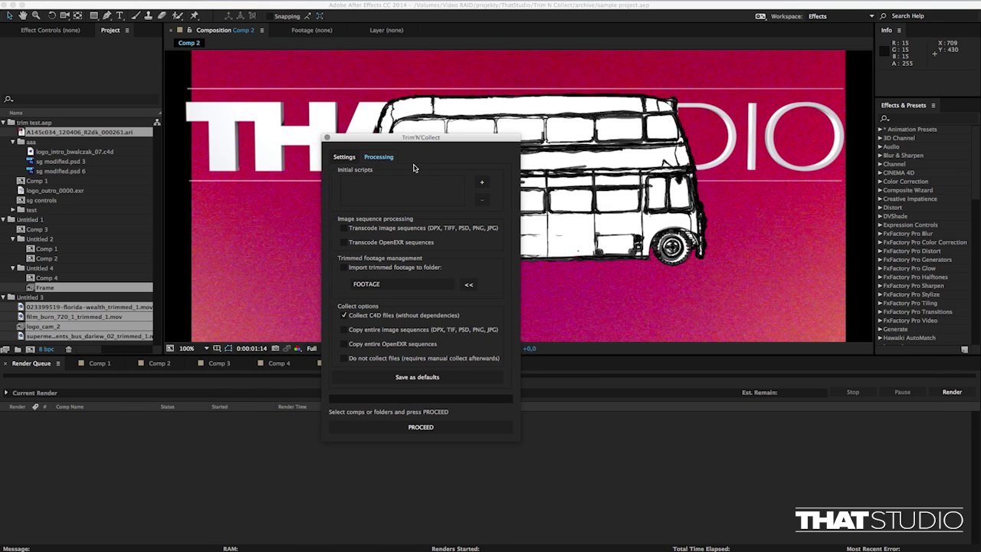